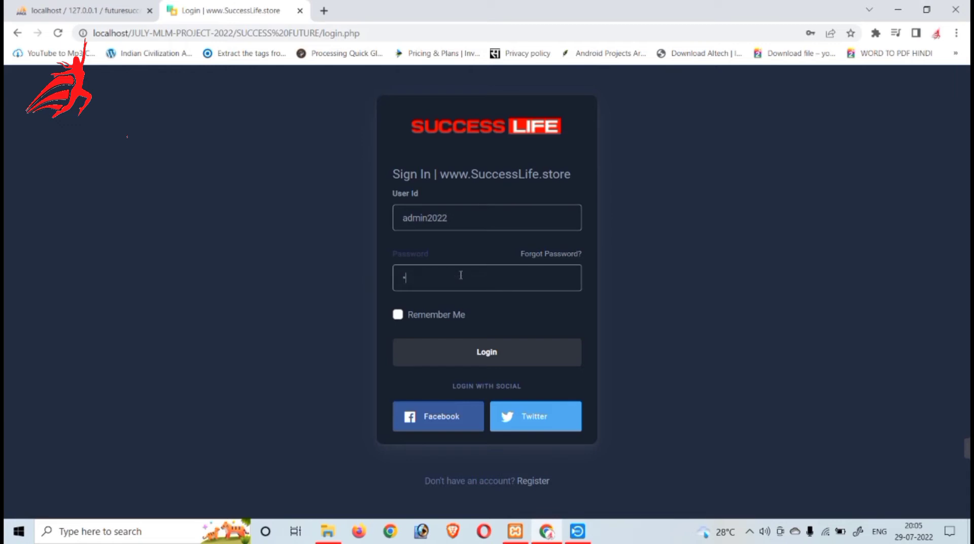
Sign in, copy the dashboard page URL, and open a new Chrome incognito window
{"action": "key", "text": "Return"}
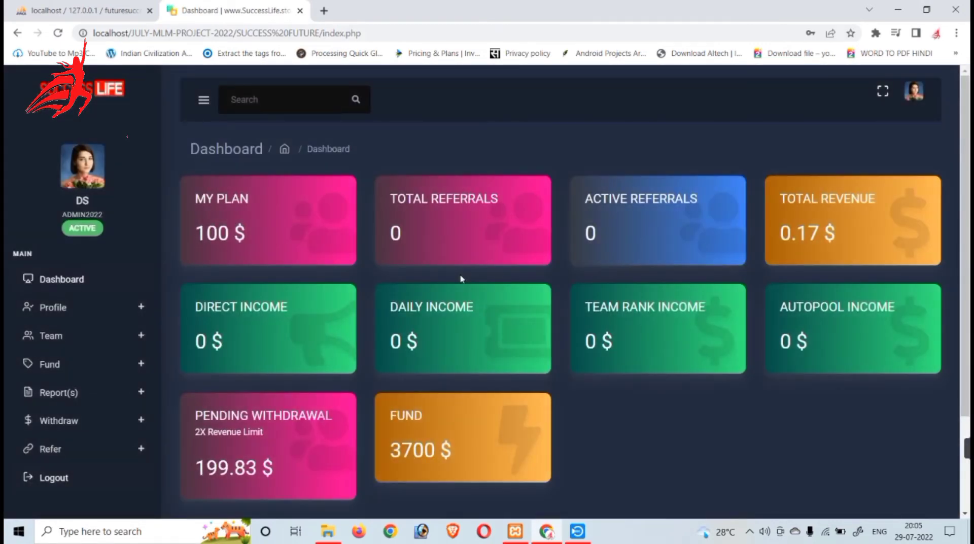
{"action": "left_click", "coordinate": [315, 33]}
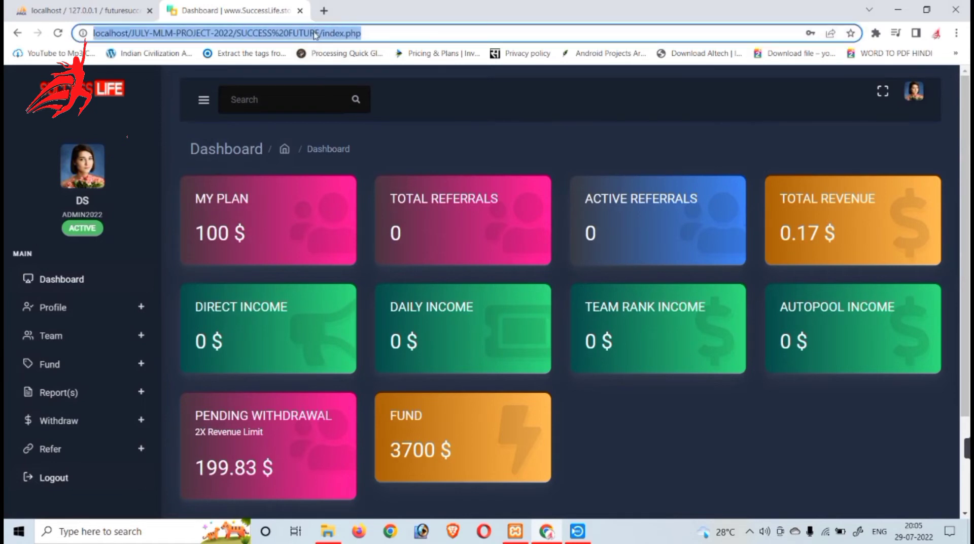
{"action": "right_click", "coordinate": [314, 32]}
{"action": "left_click", "coordinate": [345, 101]}
{"action": "left_click", "coordinate": [957, 33]}
{"action": "left_click", "coordinate": [887, 85]}
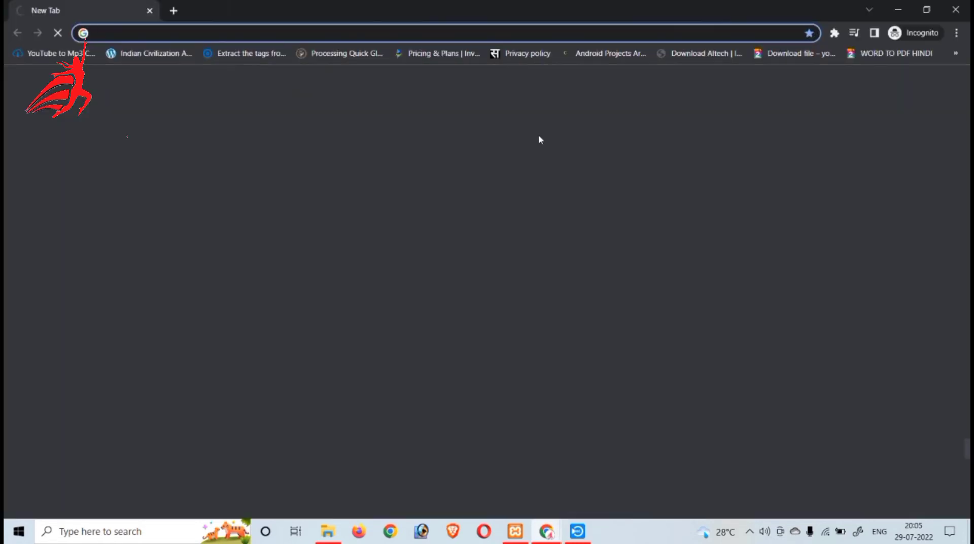
Load the admin login page by pasting the URL and replacing index.php with admin
{"action": "key", "text": "ctrl+v"}
{"action": "left_click_drag", "start_coordinate": [354, 39], "coordinate": [417, 35]}
{"action": "type", "text": "admin"}
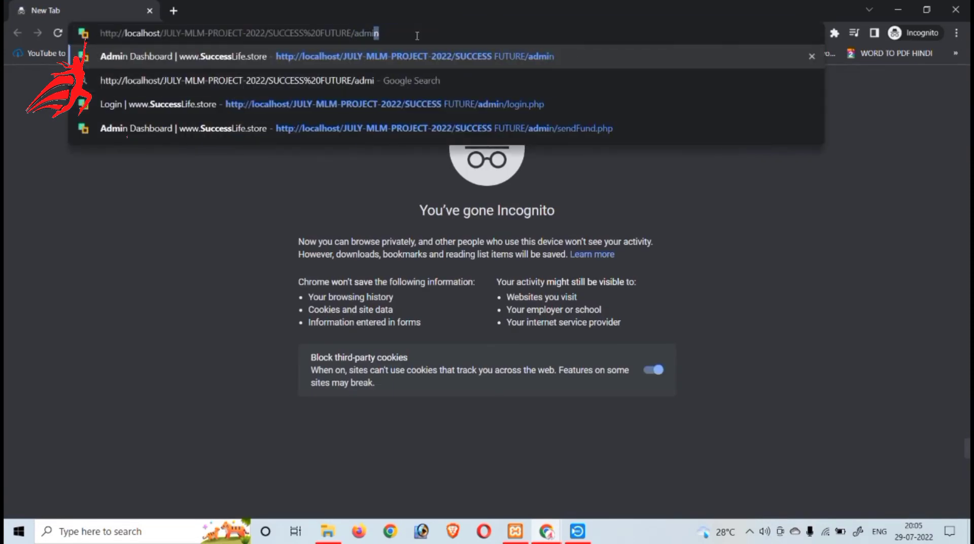
{"action": "key", "text": "Return"}
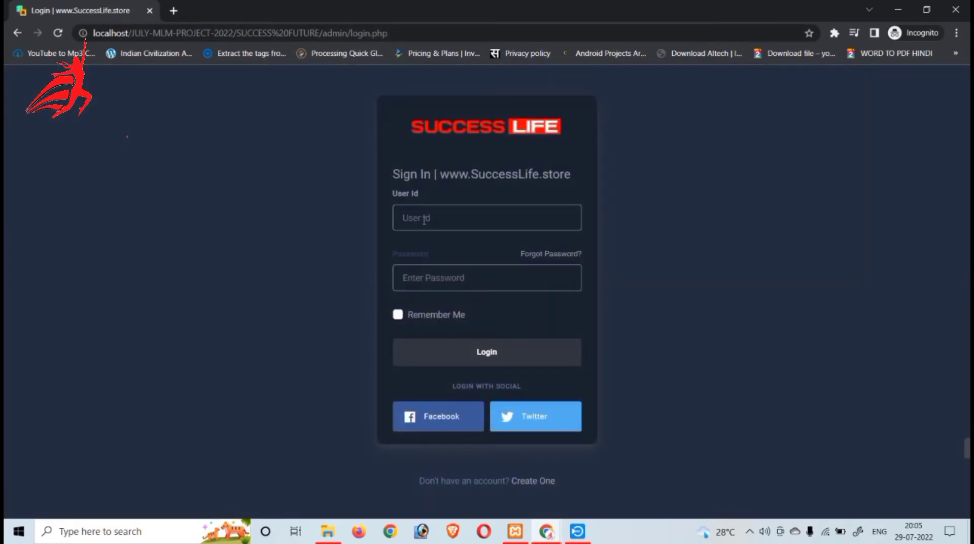
Log in to the Admin Dashboard with the admin user id and password
{"action": "left_click", "coordinate": [424, 220]}
{"action": "type", "text": "admin"}
{"action": "left_click", "coordinate": [448, 283]}
{"action": "type", "text": "admin"}
{"action": "key", "text": "Return"}
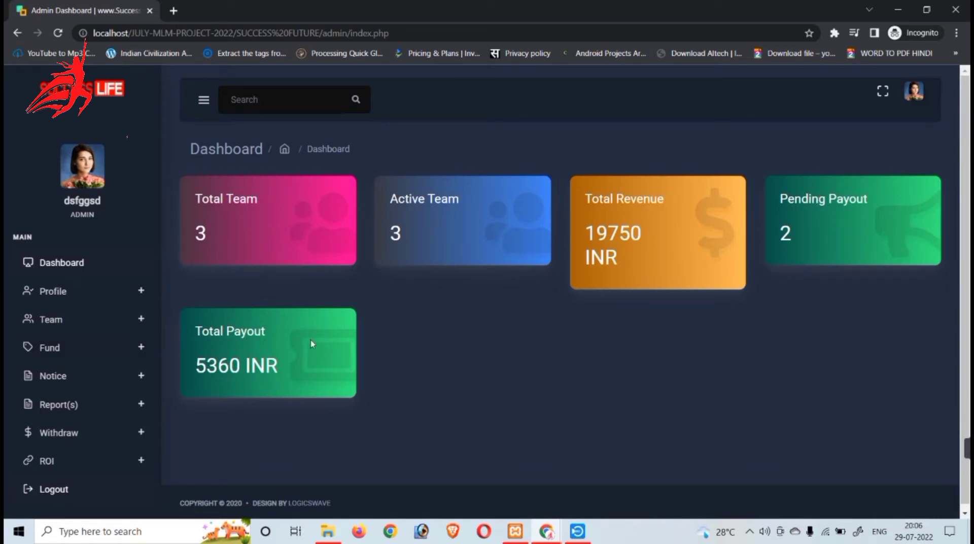
Open the Total Team member list from the Team menu
{"action": "left_click", "coordinate": [57, 297]}
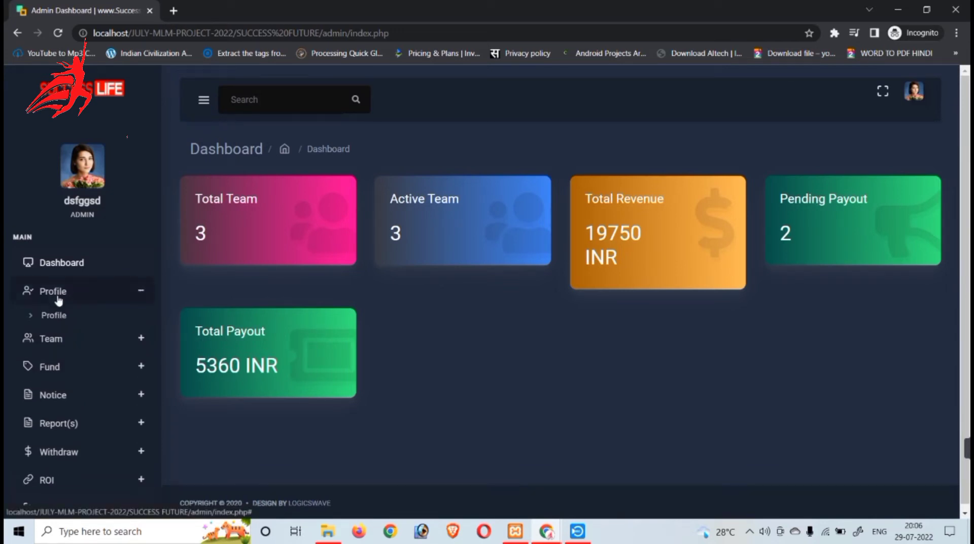
{"action": "left_click", "coordinate": [58, 299]}
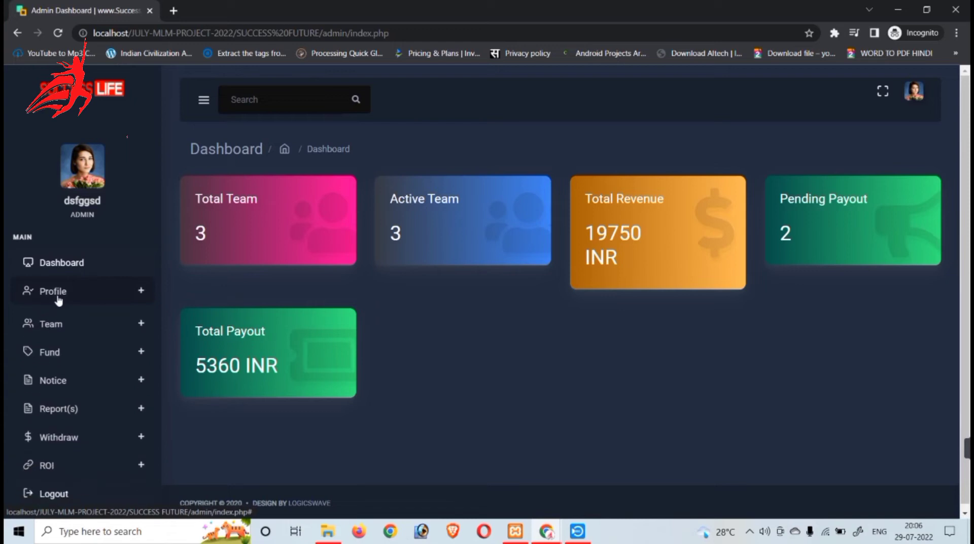
{"action": "left_click", "coordinate": [72, 322]}
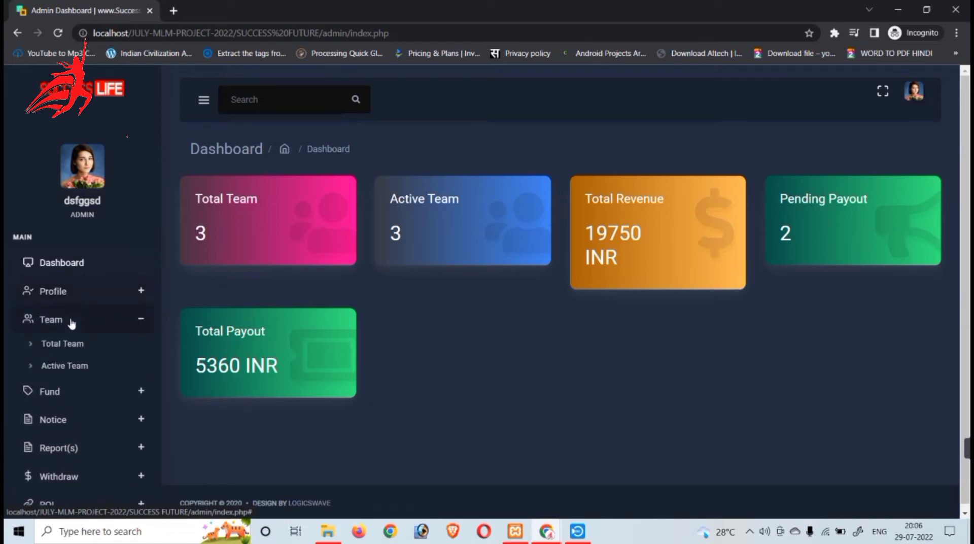
{"action": "left_click", "coordinate": [75, 351]}
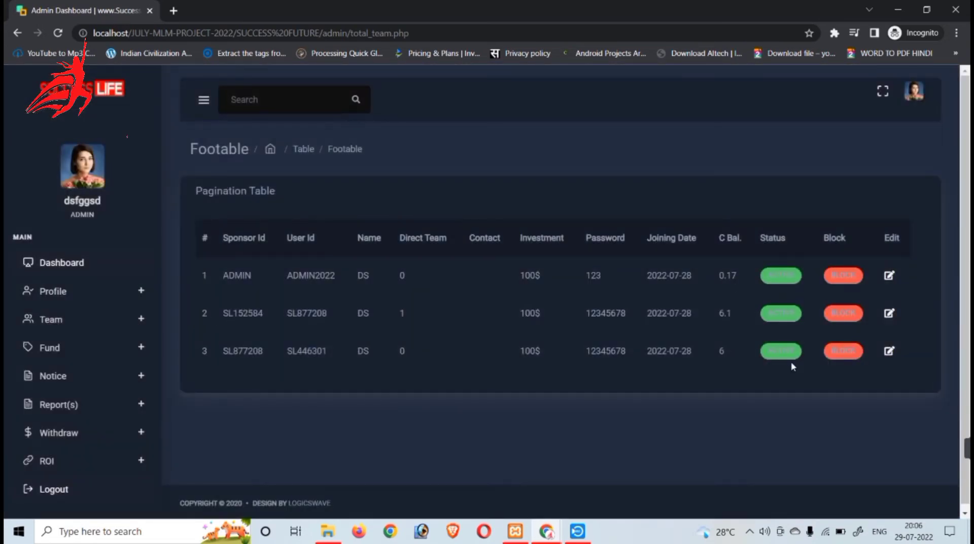
Send a 500 INR fund to the member's user ID and confirm the success message
{"action": "left_click", "coordinate": [131, 354]}
{"action": "left_click", "coordinate": [110, 373]}
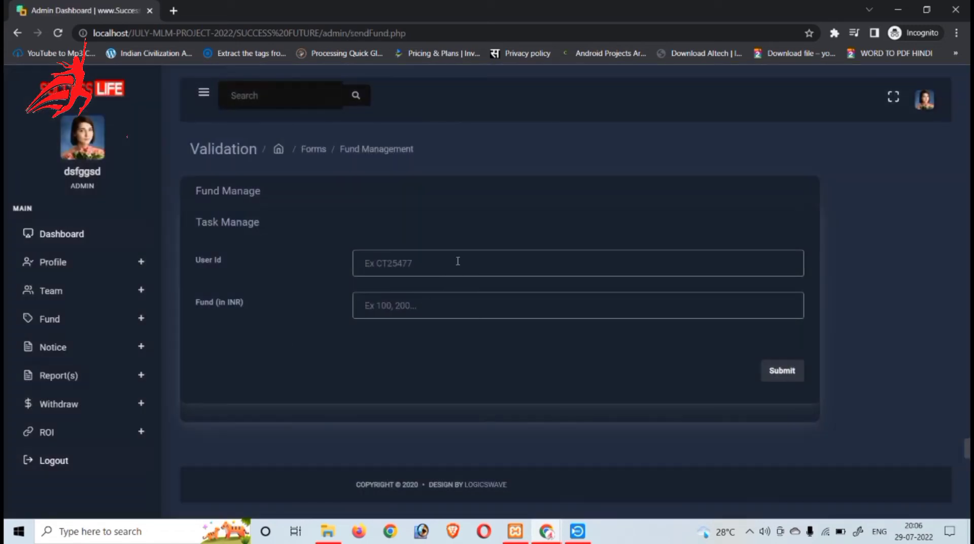
{"action": "type", "text": "ADMIN2022"}
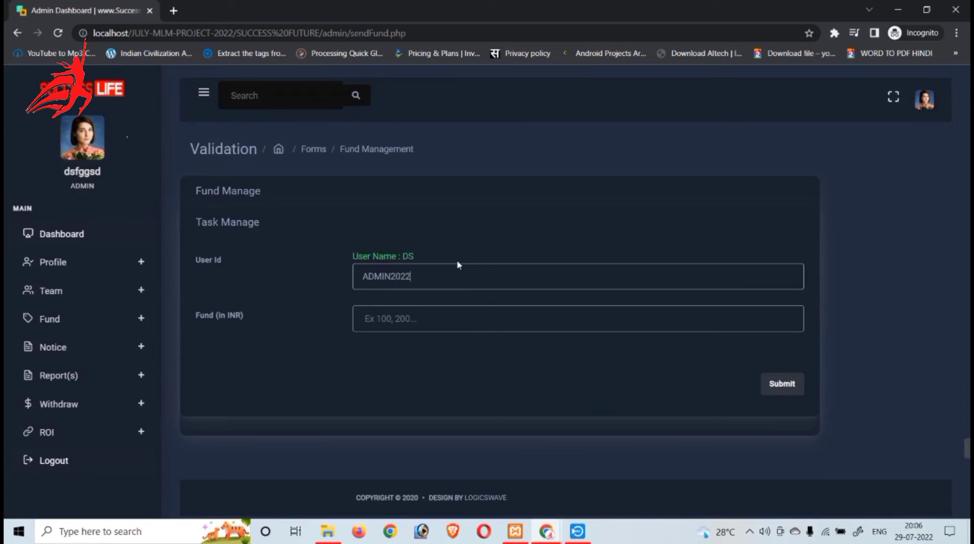
{"action": "type", "text": "500"}
{"action": "left_click", "coordinate": [780, 384]}
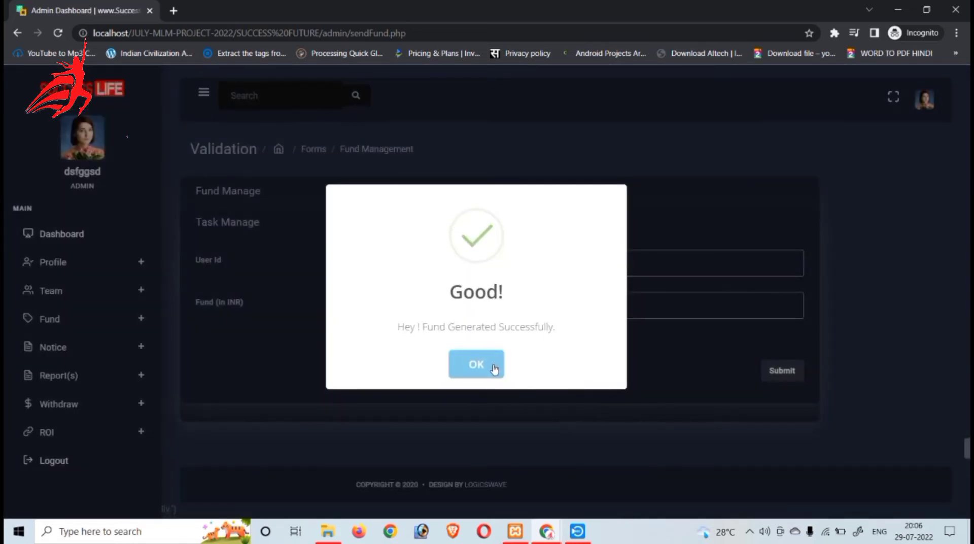
{"action": "left_click", "coordinate": [493, 367]}
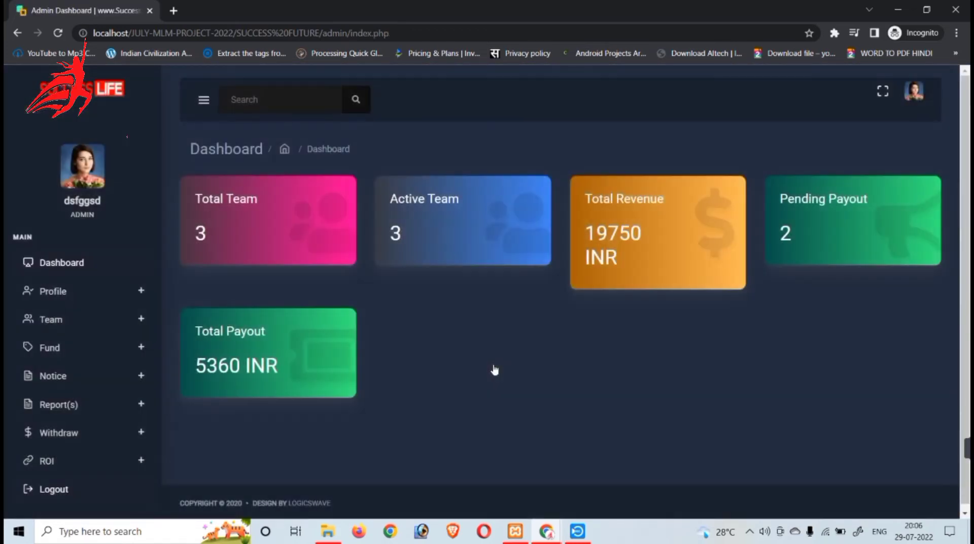
{"action": "left_click", "coordinate": [51, 375]}
View Notice Details showing 'Hey ! Good Morning Leaders.', cancelling the offered deletion
{"action": "left_click", "coordinate": [54, 400]}
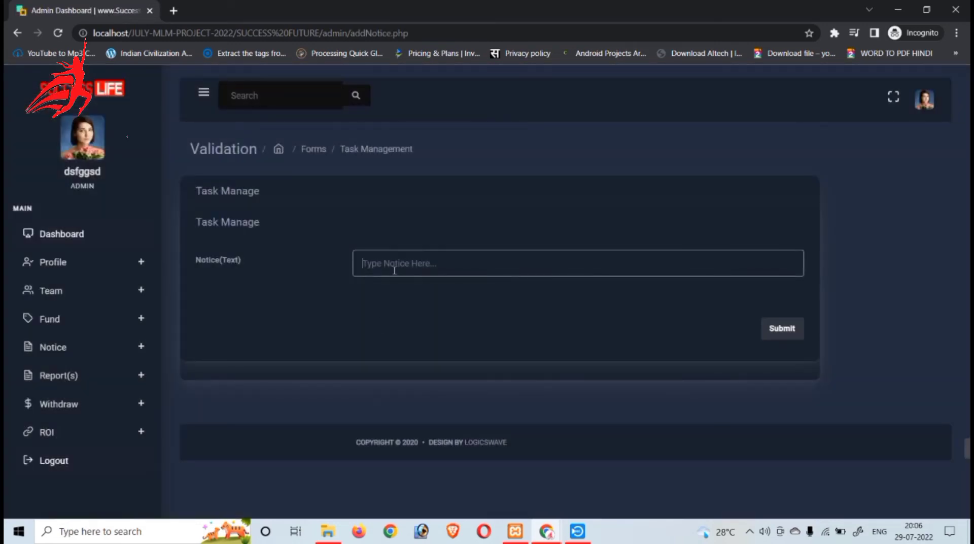
{"action": "left_click", "coordinate": [76, 350]}
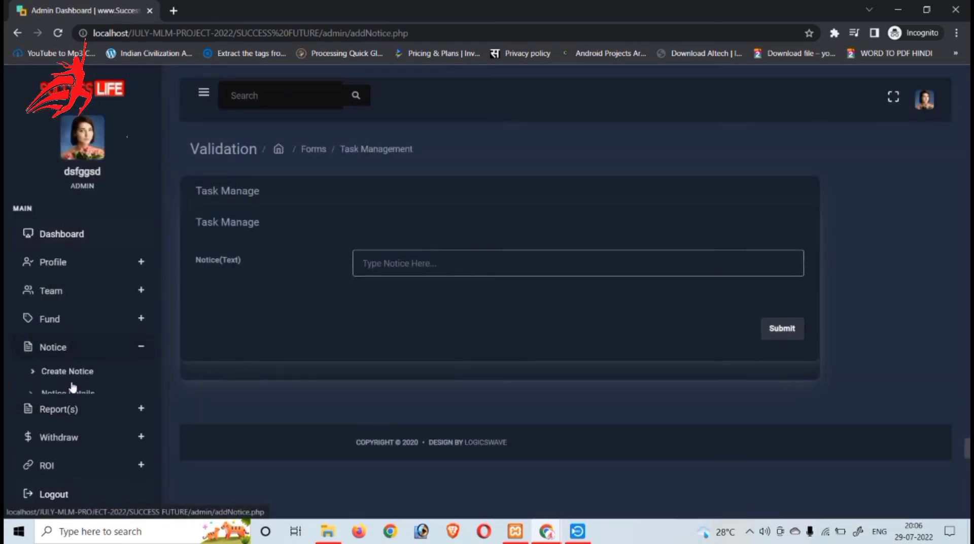
{"action": "left_click", "coordinate": [72, 394]}
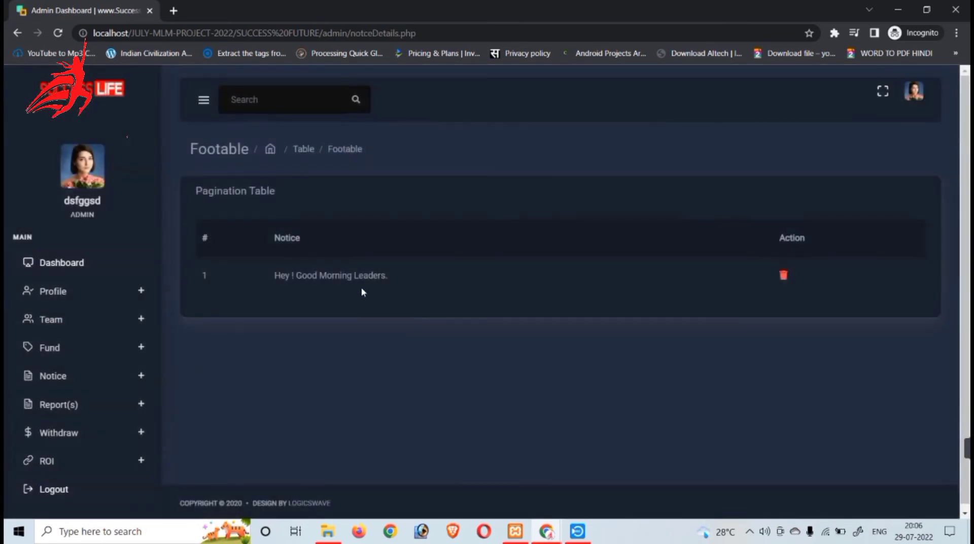
{"action": "left_click_drag", "start_coordinate": [274, 277], "coordinate": [426, 281]}
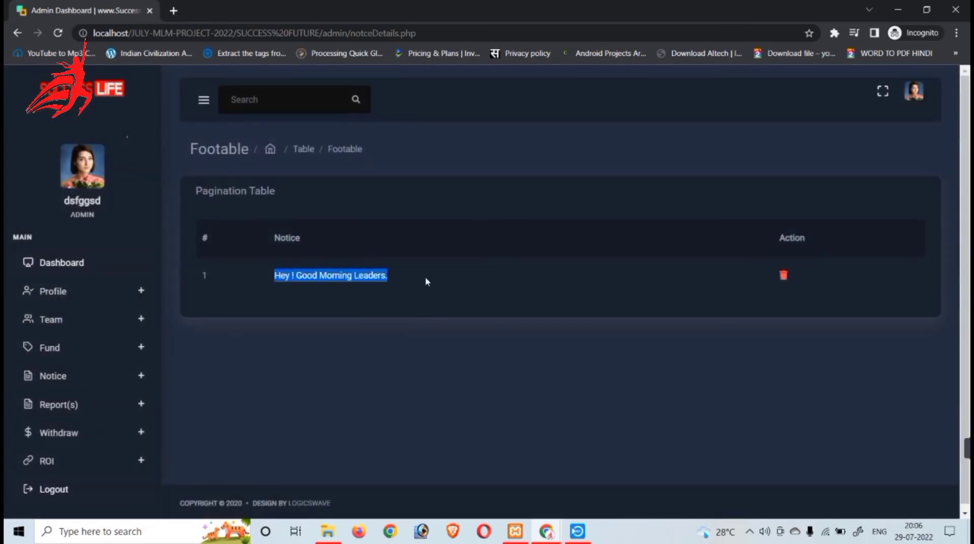
{"action": "left_click", "coordinate": [783, 278]}
{"action": "left_click", "coordinate": [592, 103]}
Expand and collapse the Withdraw and ROI sidebar sections
{"action": "scroll", "coordinate": [115, 359], "scroll_direction": "down", "scroll_amount": 1}
{"action": "left_click", "coordinate": [72, 434]}
{"action": "scroll", "coordinate": [81, 451], "scroll_direction": "down", "scroll_amount": 1}
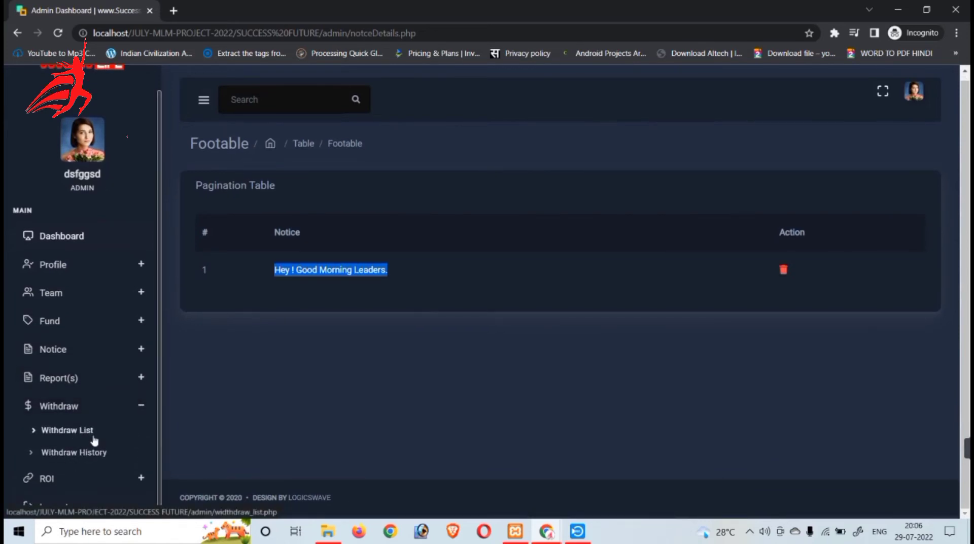
{"action": "left_click", "coordinate": [78, 413]}
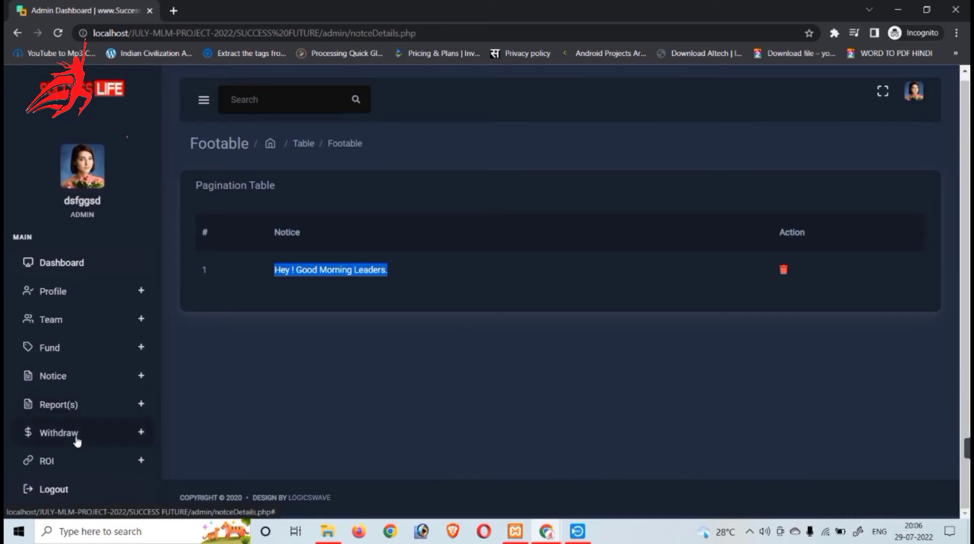
{"action": "left_click", "coordinate": [77, 460]}
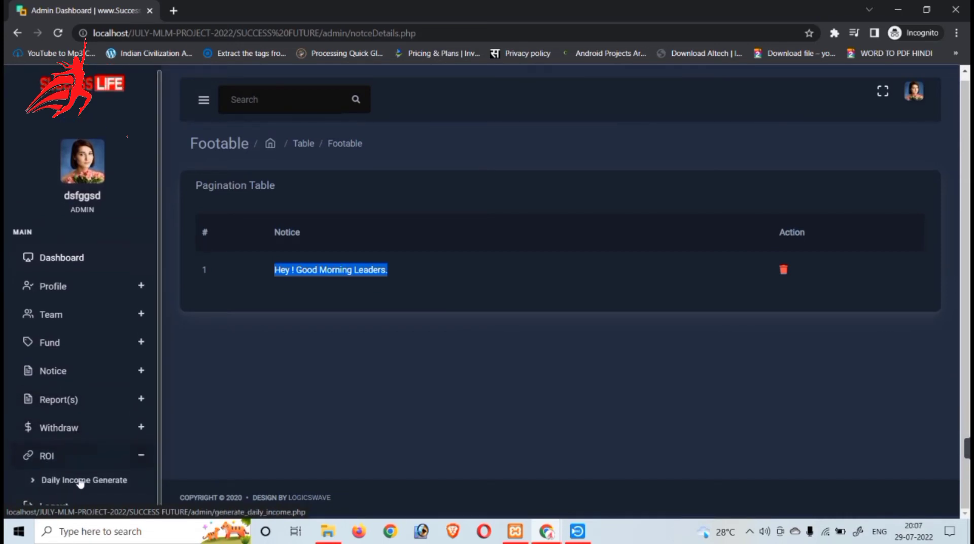
{"action": "left_click", "coordinate": [74, 456]}
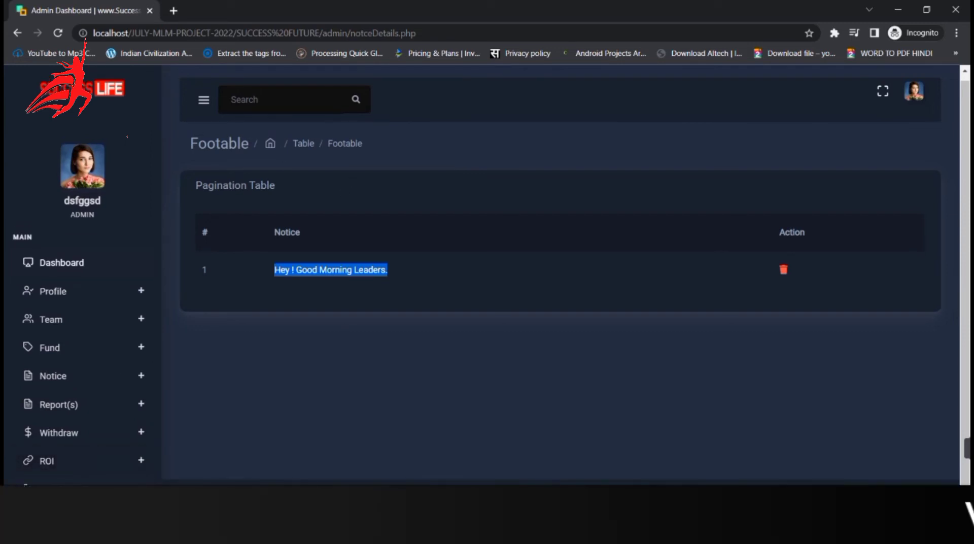
{"action": "left_click", "coordinate": [476, 456]}
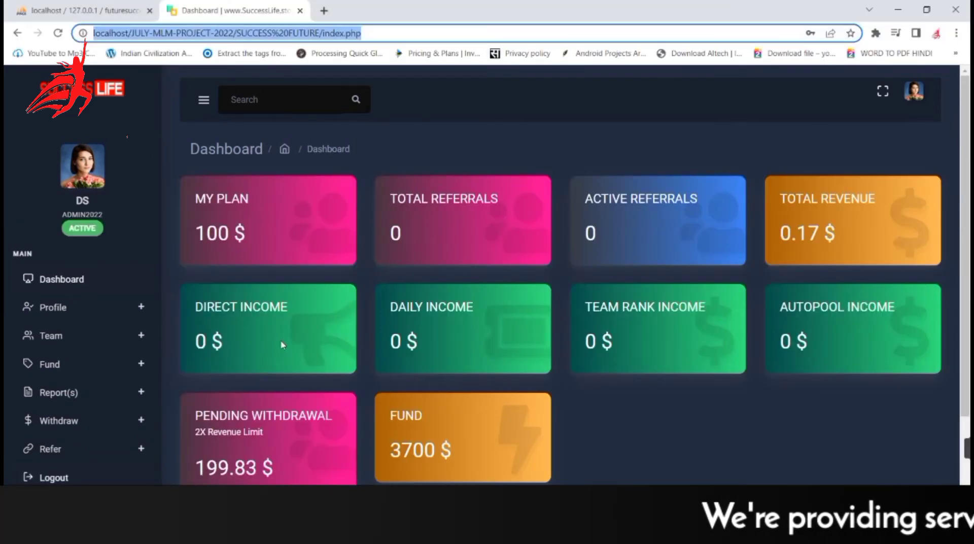
{"action": "left_click_drag", "start_coordinate": [196, 205], "coordinate": [257, 209]}
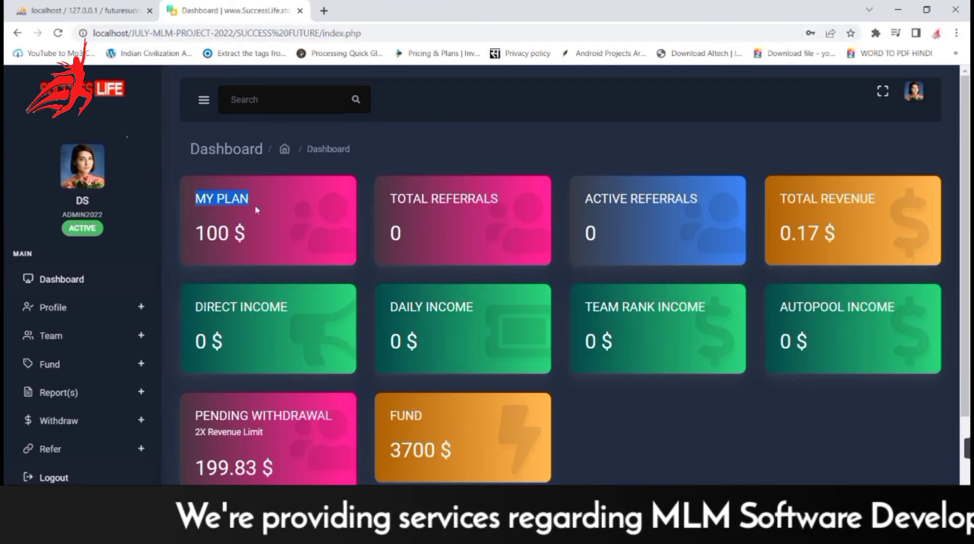
{"action": "left_click_drag", "start_coordinate": [191, 234], "coordinate": [269, 240]}
{"action": "left_click", "coordinate": [304, 246]}
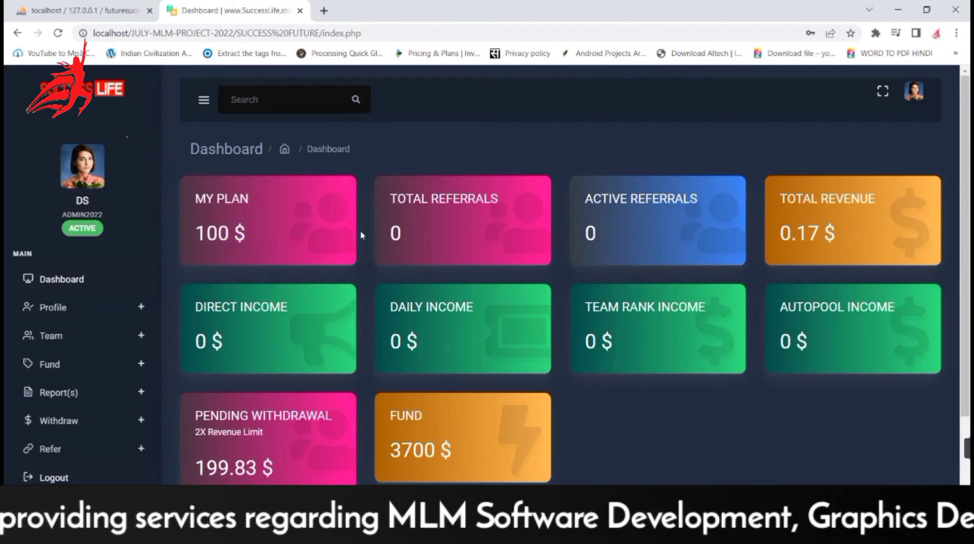
{"action": "left_click", "coordinate": [495, 203]}
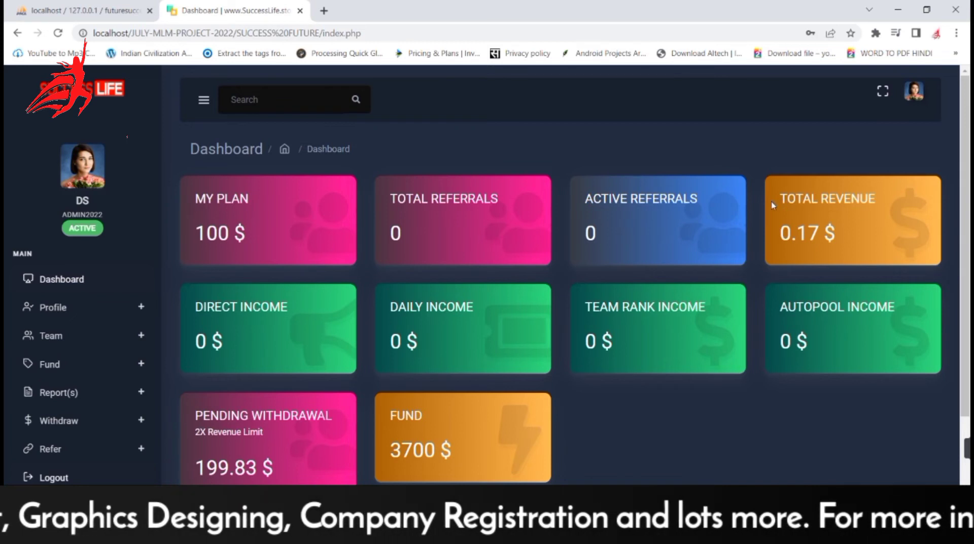
{"action": "left_click_drag", "start_coordinate": [771, 202], "coordinate": [871, 200]}
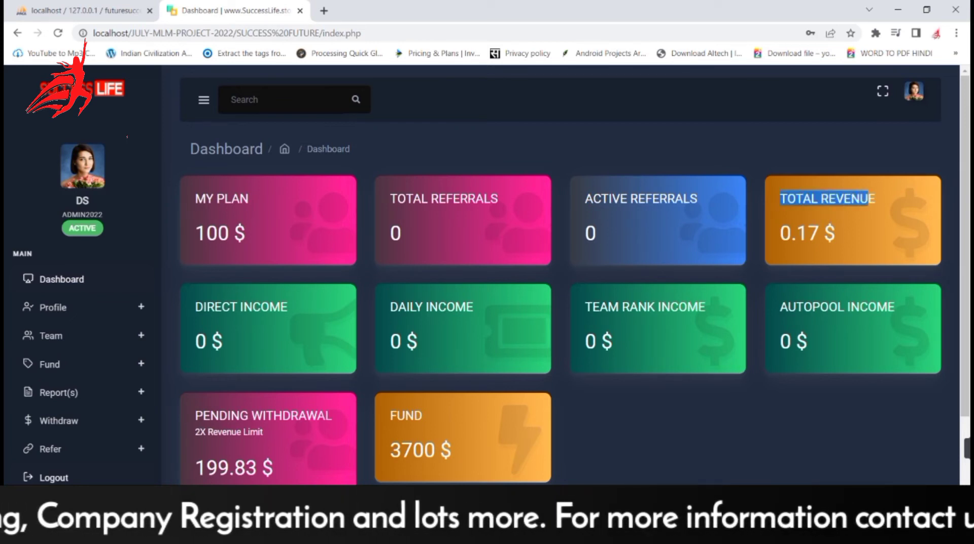
{"action": "left_click_drag", "start_coordinate": [790, 233], "coordinate": [856, 231]}
{"action": "left_click", "coordinate": [191, 314]}
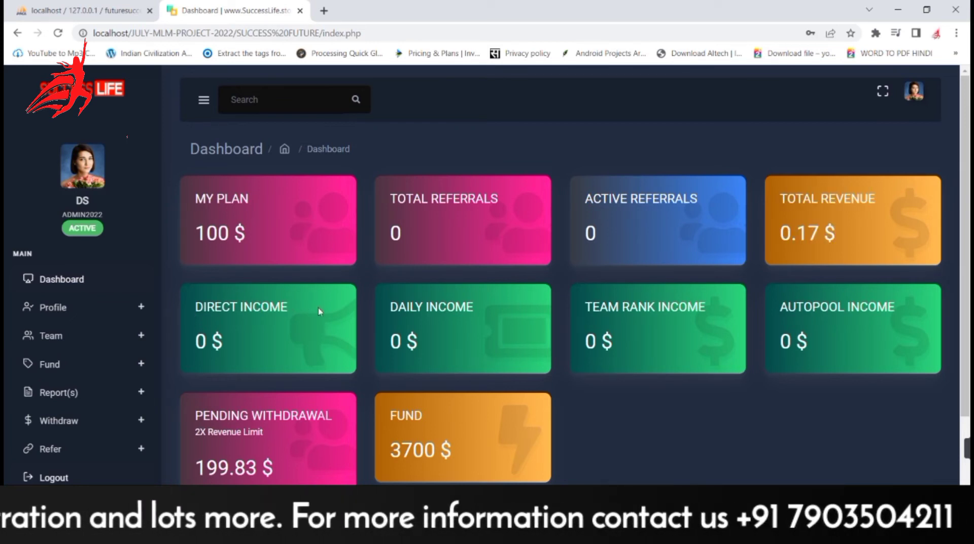
{"action": "left_click_drag", "start_coordinate": [389, 308], "coordinate": [456, 307]}
{"action": "left_click_drag", "start_coordinate": [559, 308], "coordinate": [670, 308]}
{"action": "left_click_drag", "start_coordinate": [787, 309], "coordinate": [857, 308]}
{"action": "scroll", "coordinate": [608, 373], "scroll_direction": "down", "scroll_amount": 1}
{"action": "left_click_drag", "start_coordinate": [195, 358], "coordinate": [357, 354]}
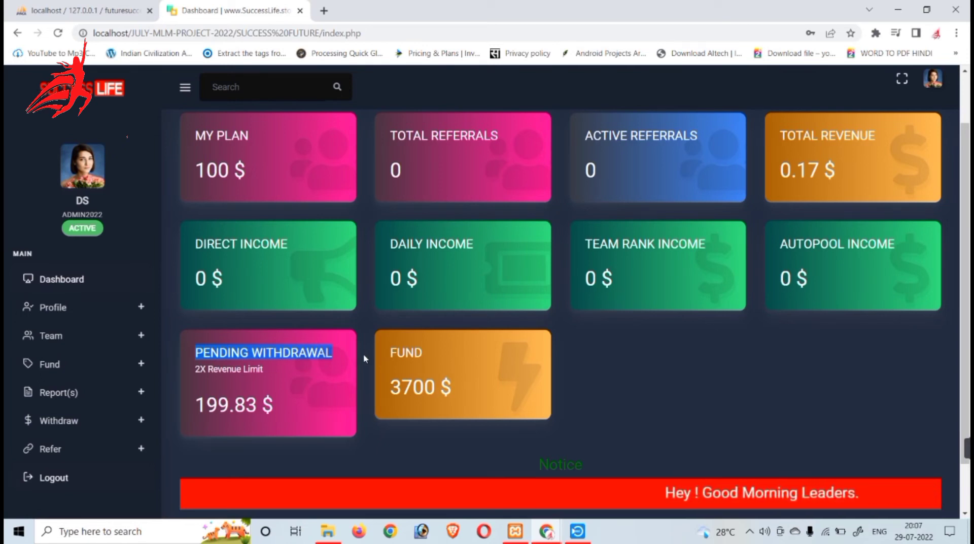
{"action": "left_click_drag", "start_coordinate": [390, 352], "coordinate": [429, 355]}
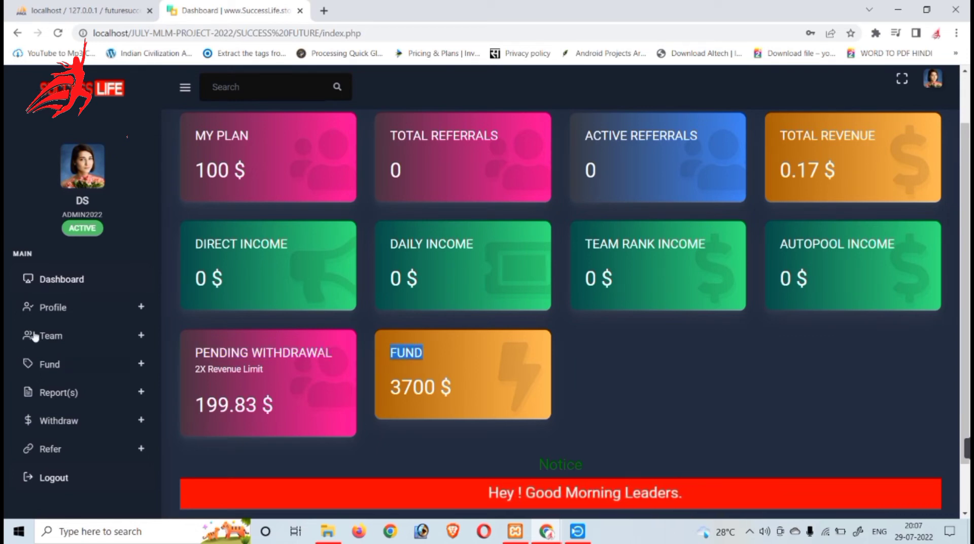
Replace the profile Name with the user's full name, add the phone number, and save
{"action": "left_click", "coordinate": [58, 308]}
{"action": "left_click", "coordinate": [56, 331]}
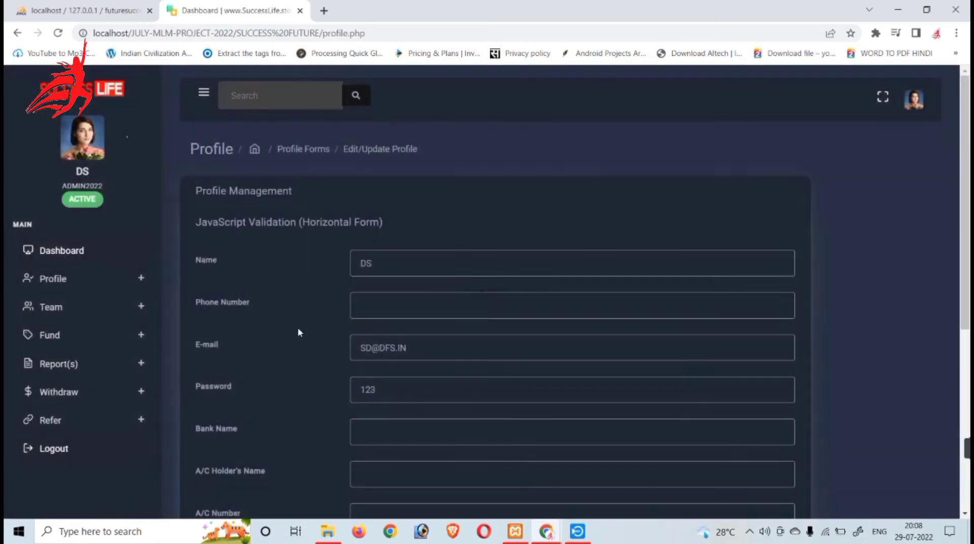
{"action": "scroll", "coordinate": [383, 284], "scroll_direction": "down", "scroll_amount": 3}
{"action": "scroll", "coordinate": [383, 285], "scroll_direction": "up", "scroll_amount": 3}
{"action": "left_click_drag", "start_coordinate": [391, 269], "coordinate": [336, 281]}
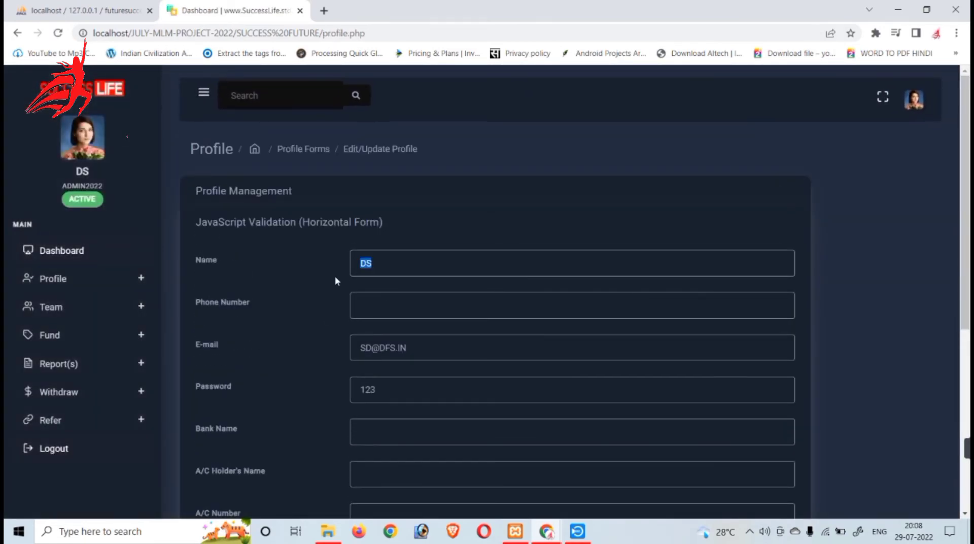
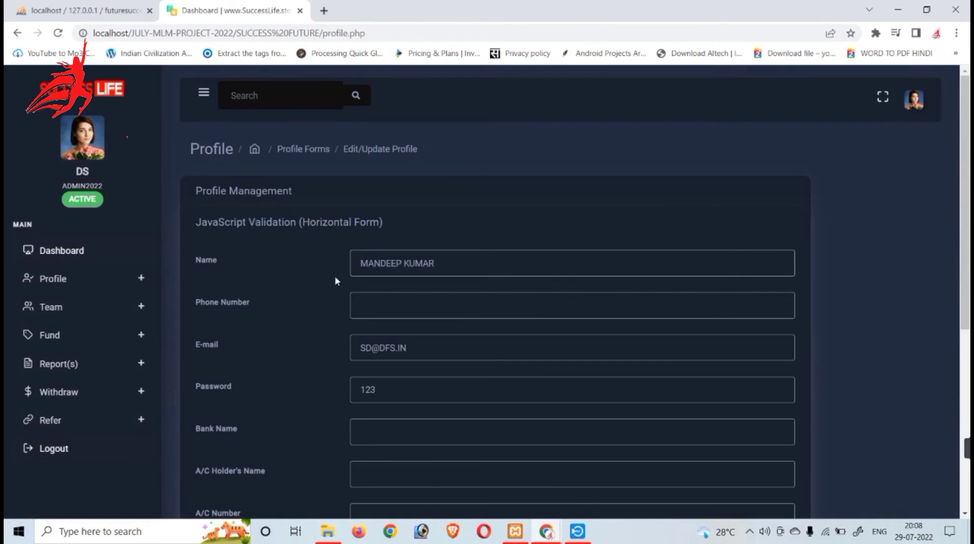
{"action": "scroll", "coordinate": [411, 309], "scroll_direction": "down", "scroll_amount": 2}
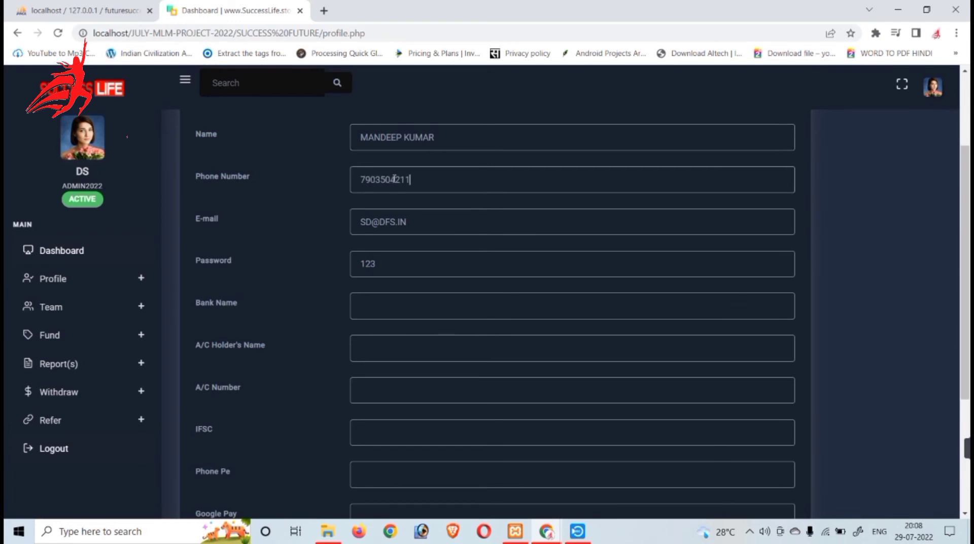
{"action": "scroll", "coordinate": [522, 424], "scroll_direction": "down", "scroll_amount": 2}
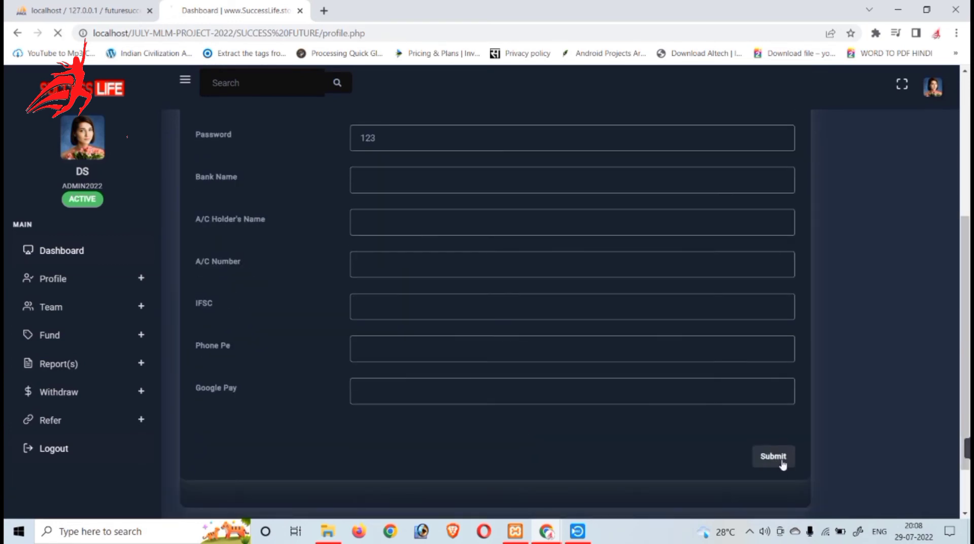
{"action": "left_click", "coordinate": [781, 461]}
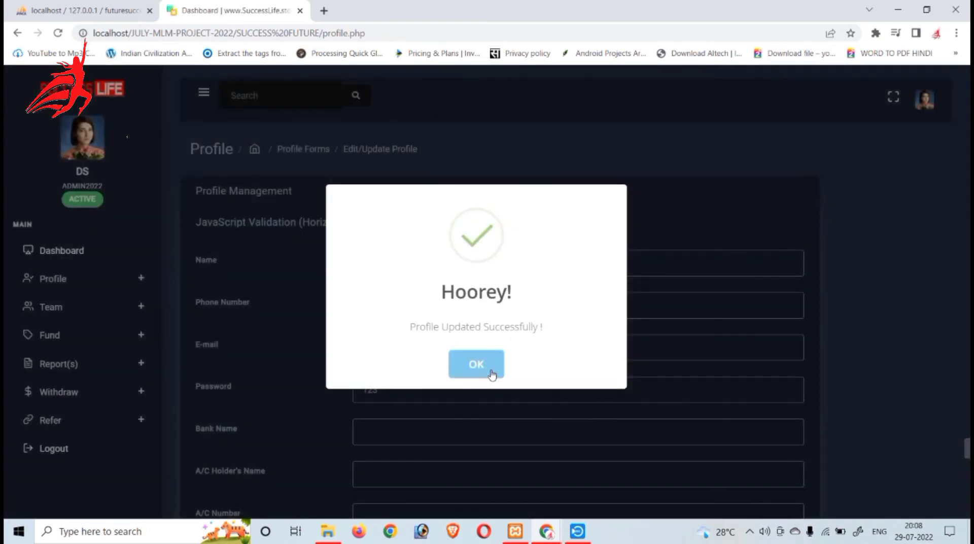
{"action": "left_click", "coordinate": [491, 367]}
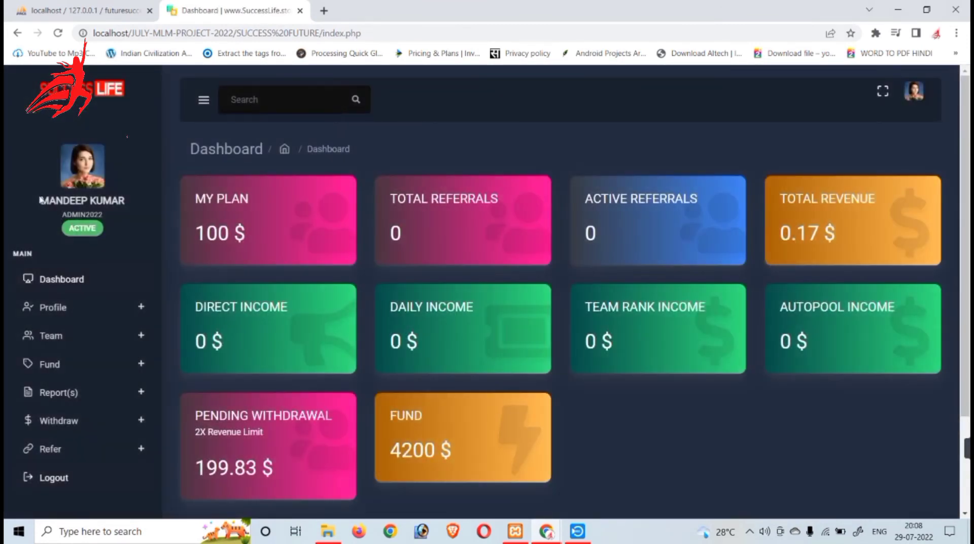
Open the Direct Team list from the Team menu
{"action": "left_click_drag", "start_coordinate": [41, 199], "coordinate": [127, 201]}
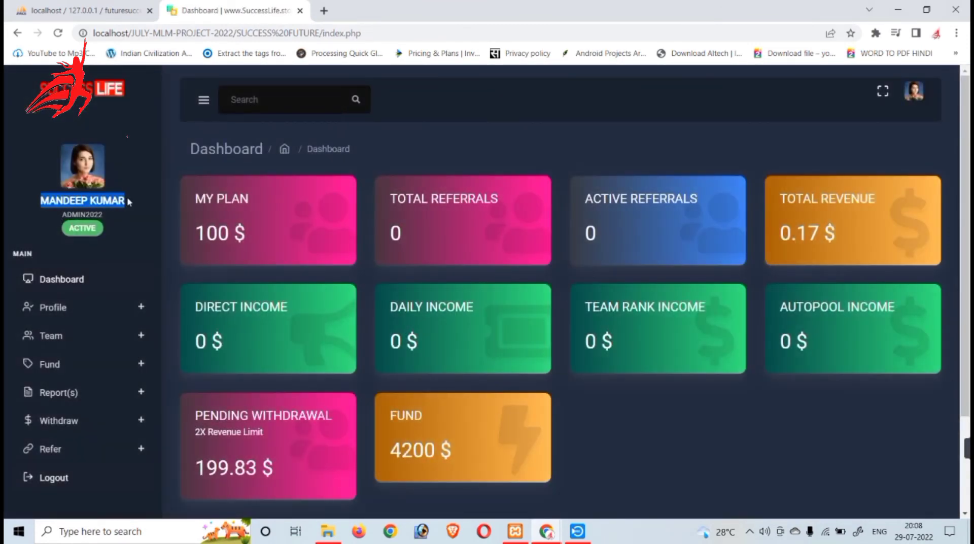
{"action": "left_click", "coordinate": [137, 252]}
{"action": "left_click", "coordinate": [112, 336]}
{"action": "left_click", "coordinate": [85, 363]}
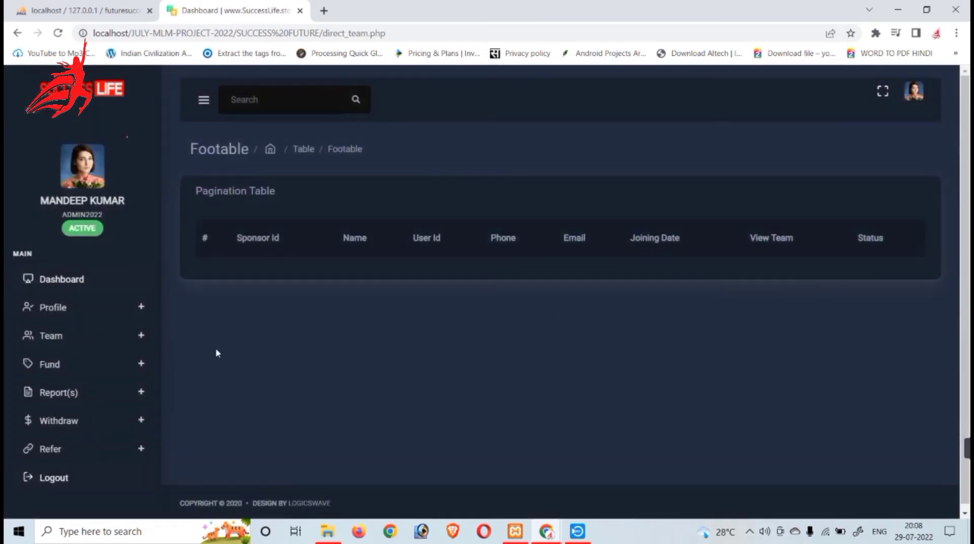
Submit Activate by Fund for a user id with no plan amount, then open the Statement report
{"action": "left_click", "coordinate": [53, 366]}
{"action": "left_click", "coordinate": [64, 390]}
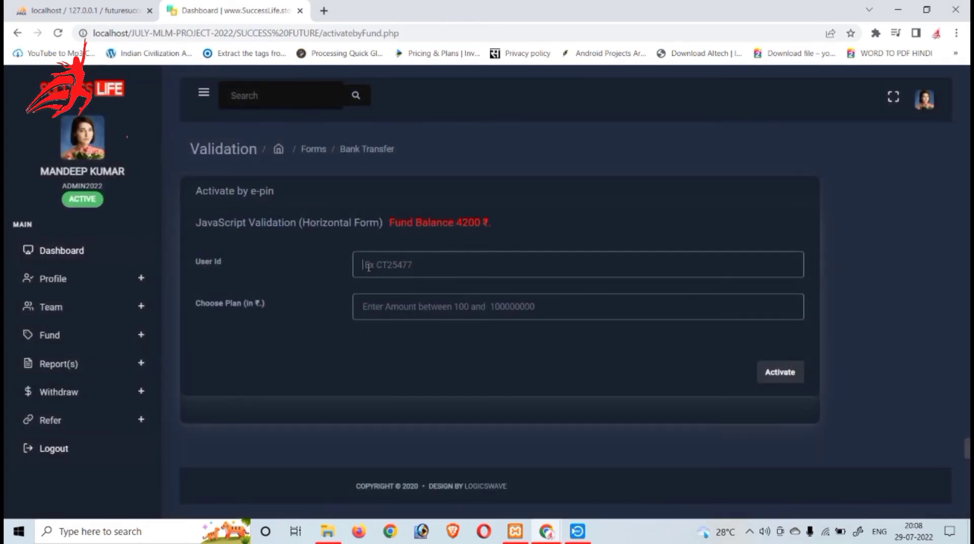
{"action": "type", "text": "SD"}
{"action": "left_click", "coordinate": [397, 319]}
{"action": "type", "text": "SAD"}
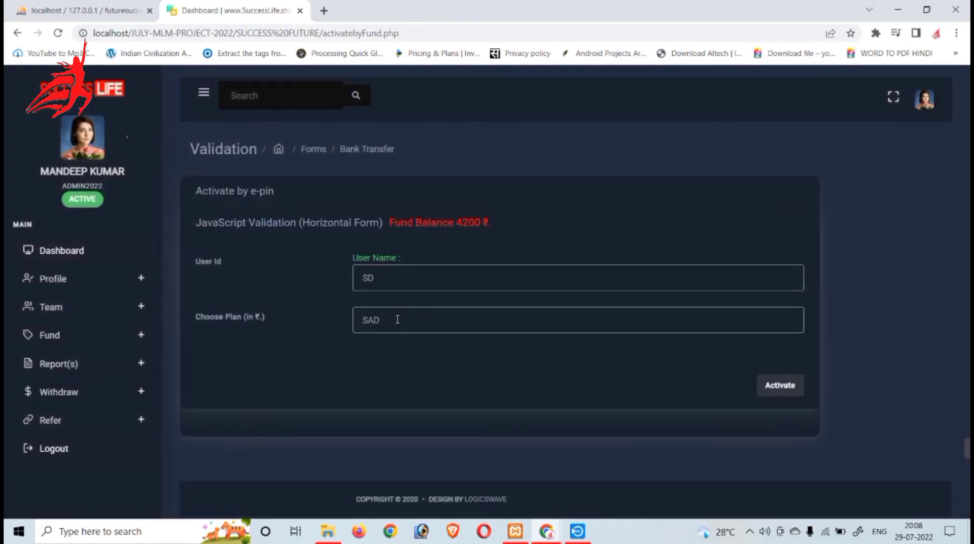
{"action": "key", "text": "BackSpace"}
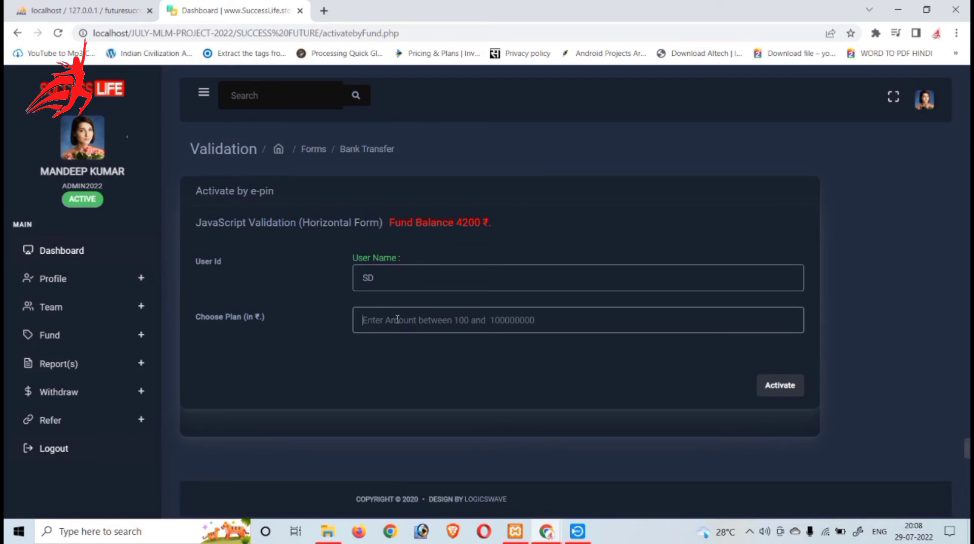
{"action": "key", "text": "Return"}
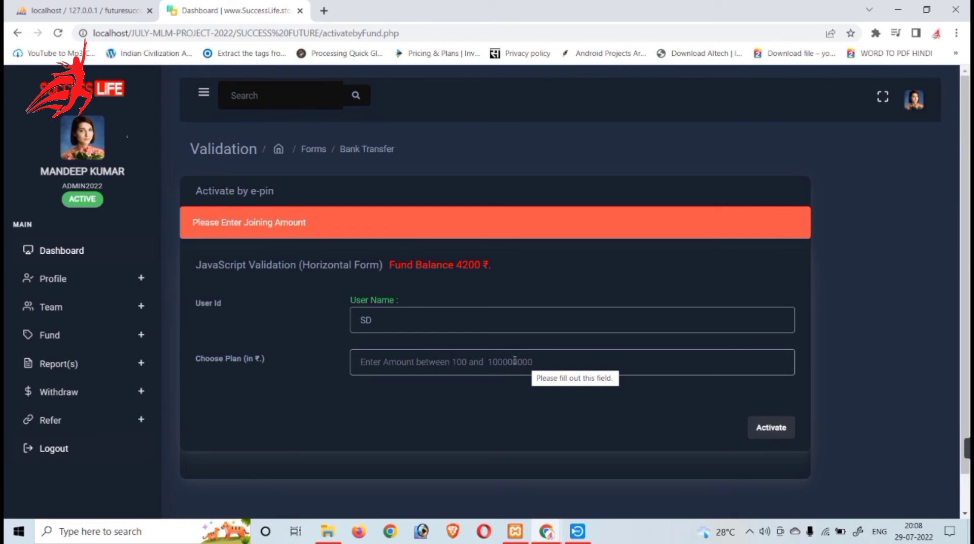
{"action": "left_click", "coordinate": [66, 365]}
{"action": "left_click", "coordinate": [66, 385]}
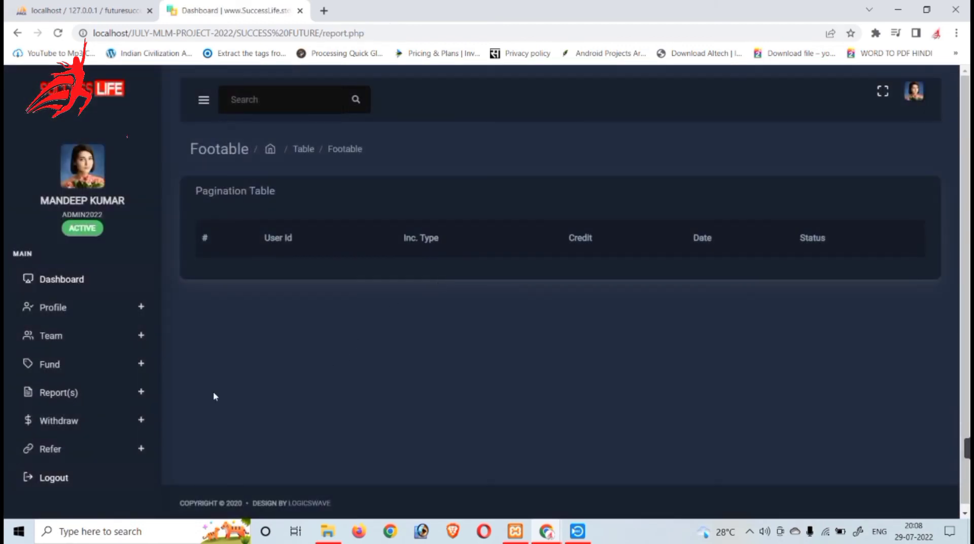
Try a withdrawal, dismiss the 'Amount Should Be Equal to 100$' warning, and return to Dashboard
{"action": "left_click", "coordinate": [64, 420]}
{"action": "left_click", "coordinate": [68, 445]}
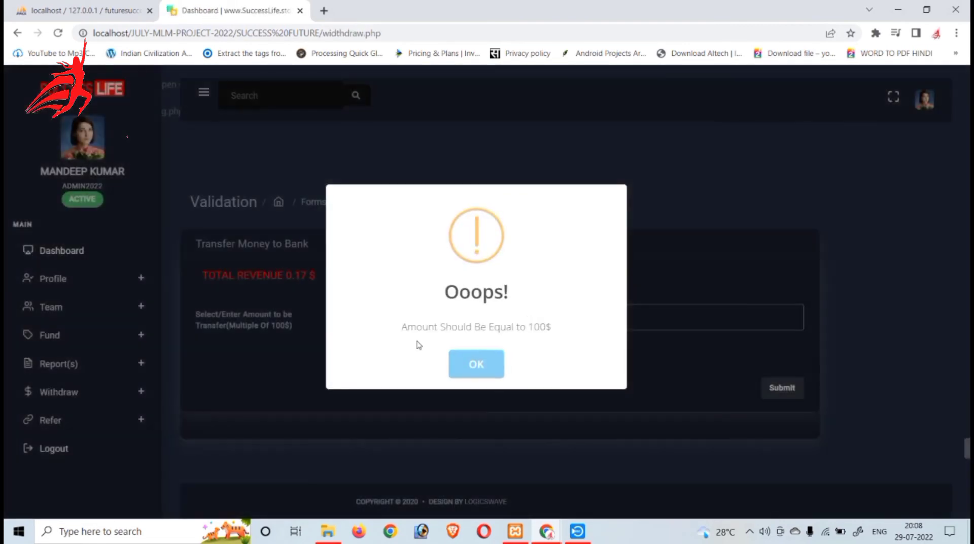
{"action": "left_click_drag", "start_coordinate": [400, 327], "coordinate": [595, 323]}
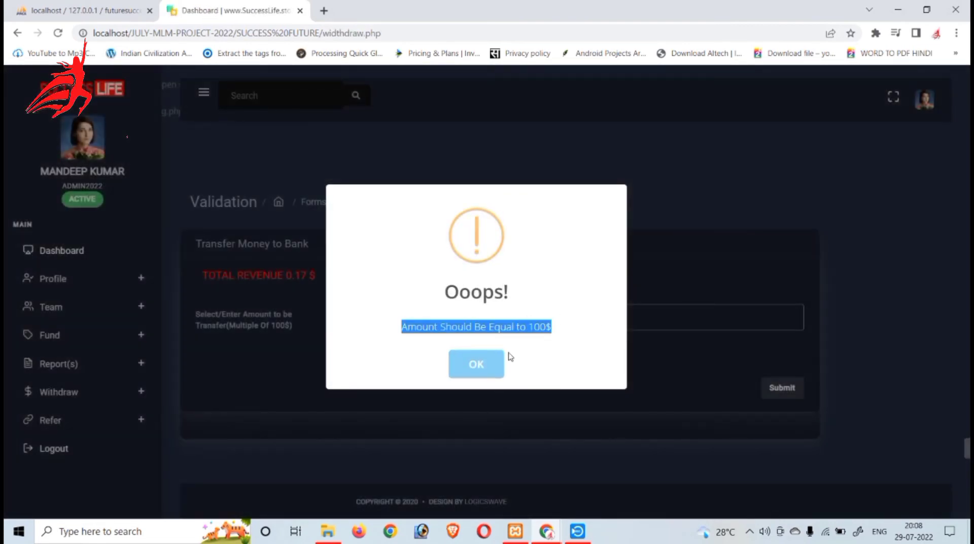
{"action": "left_click", "coordinate": [491, 367]}
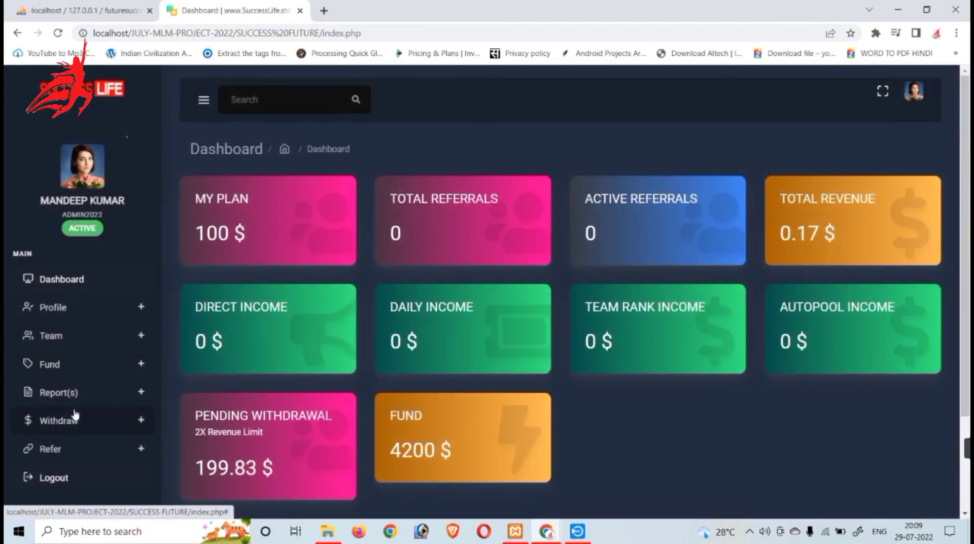
{"action": "left_click", "coordinate": [79, 293]}
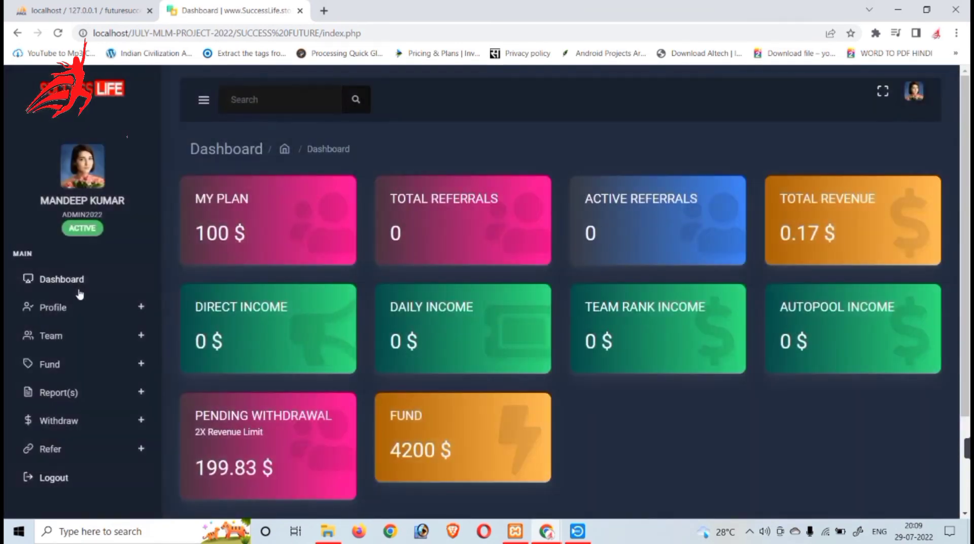